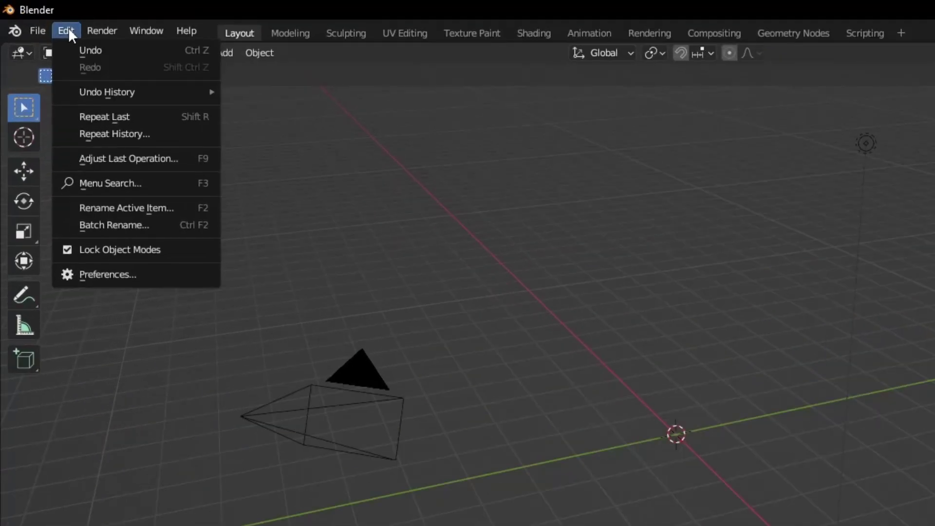
# Step: Search the Preferences add-ons for 'camera', enable Camera: Add Camera Rigs, and close Preferences
pyautogui.click(96, 273)
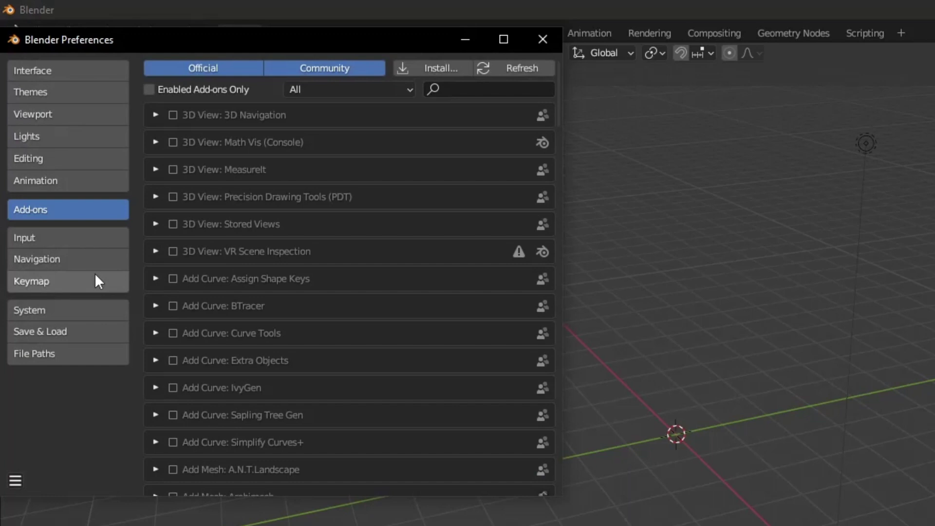
pyautogui.click(469, 85)
pyautogui.write('ca')
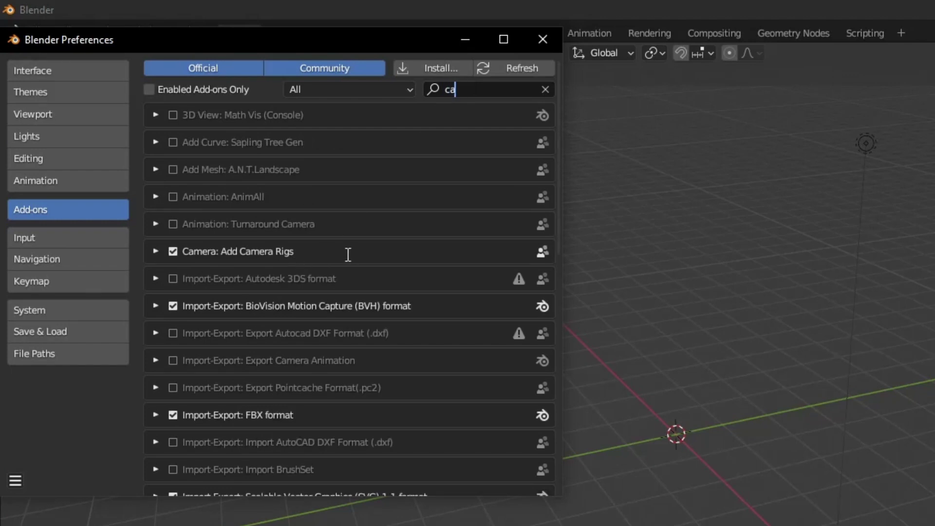
pyautogui.click(300, 254)
pyautogui.click(466, 91)
pyautogui.write('cam')
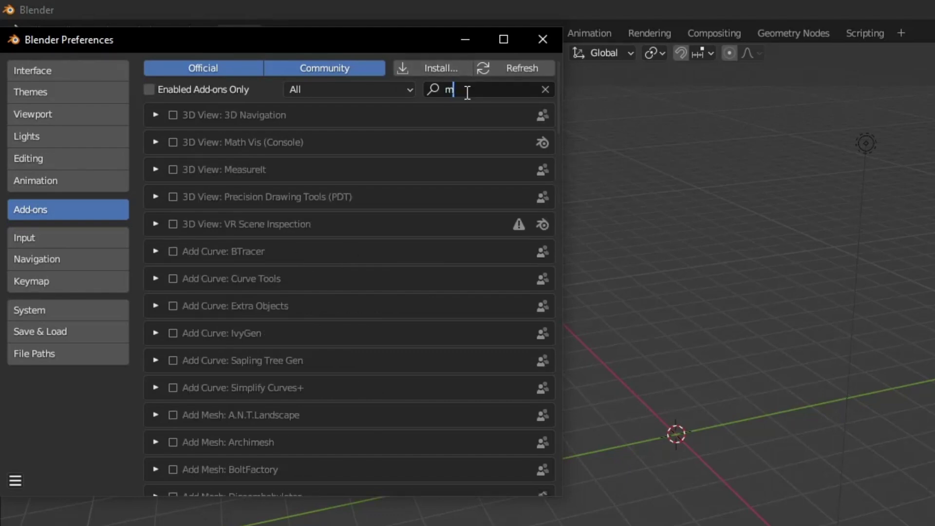
pyautogui.write('era')
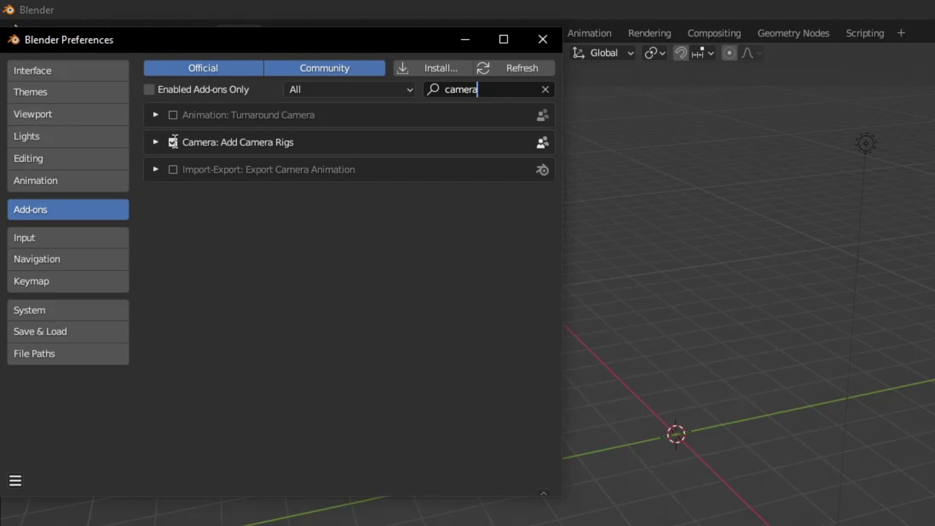
pyautogui.click(208, 146)
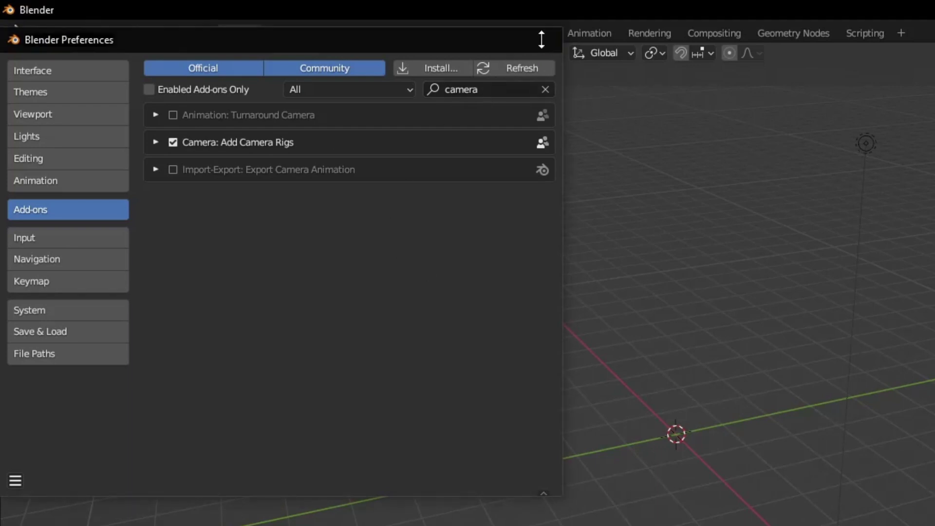
pyautogui.click(541, 40)
pyautogui.click(154, 53)
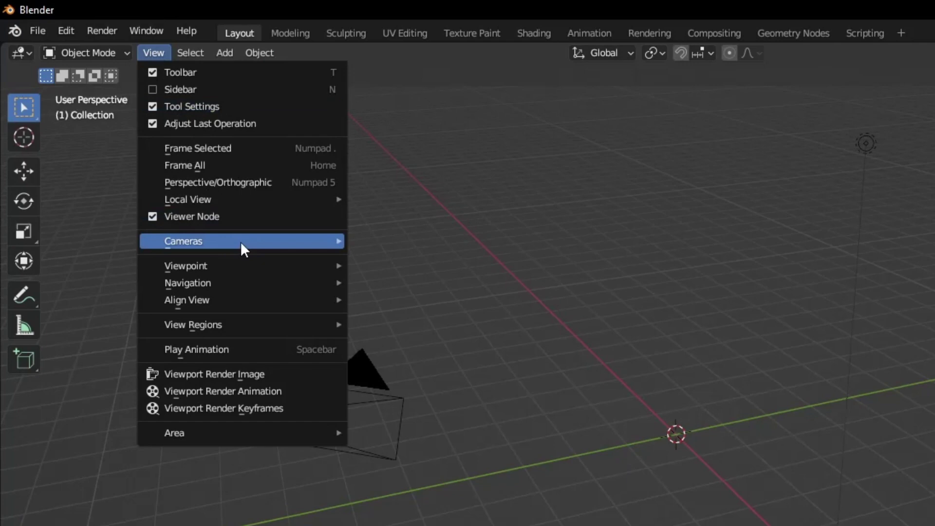
# Step: Dismiss the View menu and the viewport context menu, leaving just the camera and light
pyautogui.moveTo(234, 242)
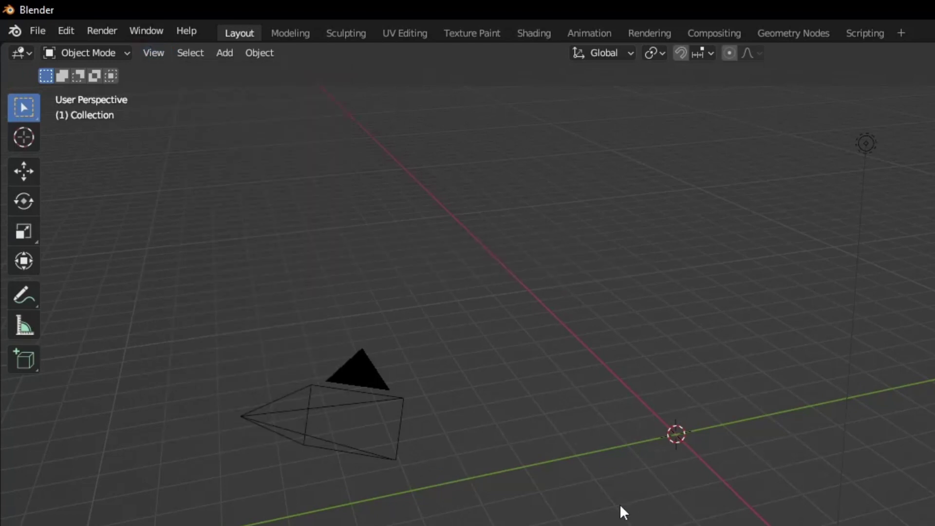
pyautogui.rightClick(618, 479)
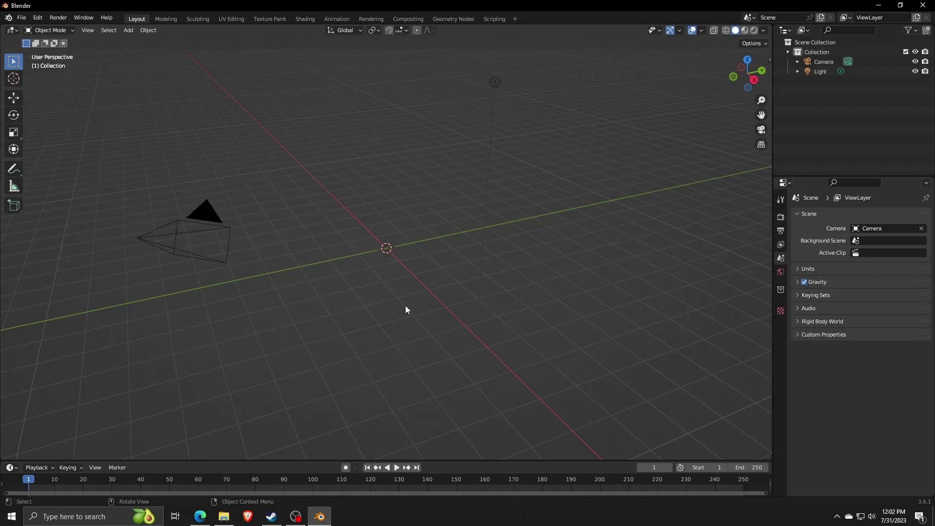
# Step: Add a Dolly Camera Rig at the origin from the Shift+A Camera submenu
pyautogui.press('shift')
pyautogui.hotkey('shift', 'a')
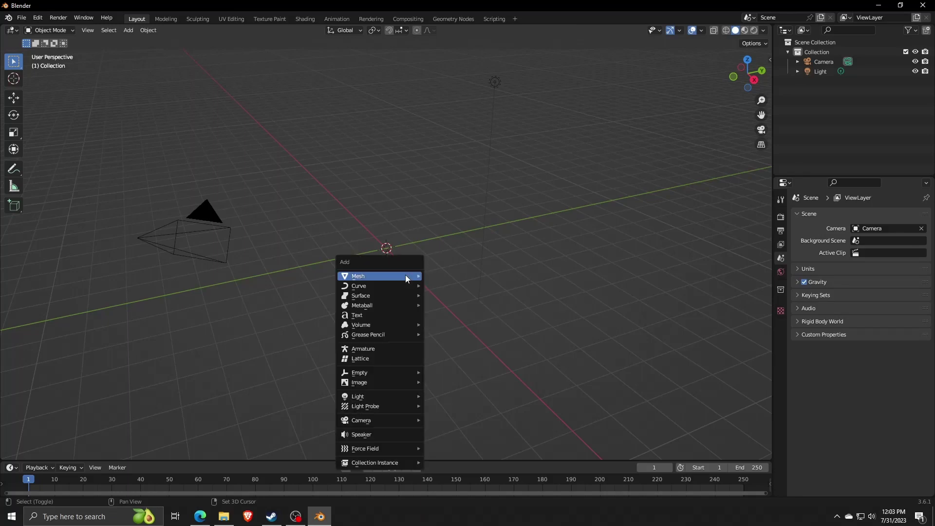
pyautogui.moveTo(399, 279)
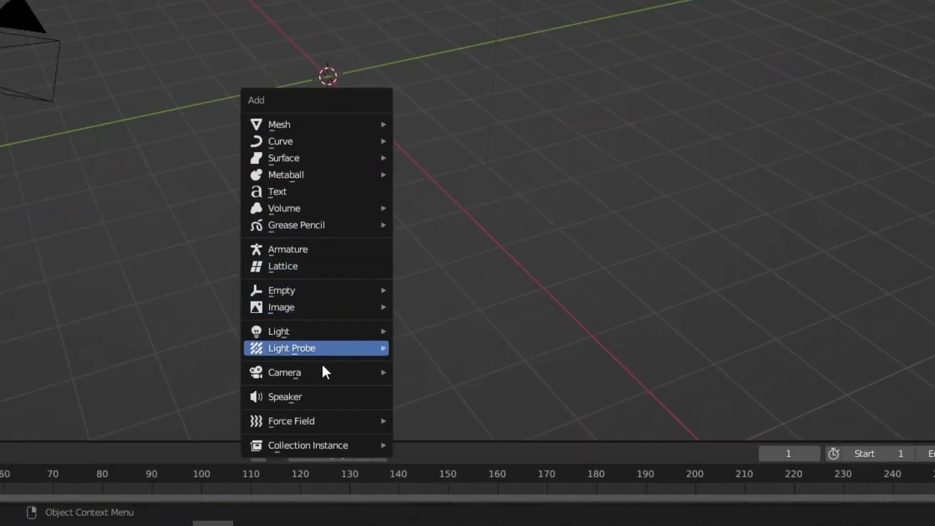
pyautogui.moveTo(323, 375)
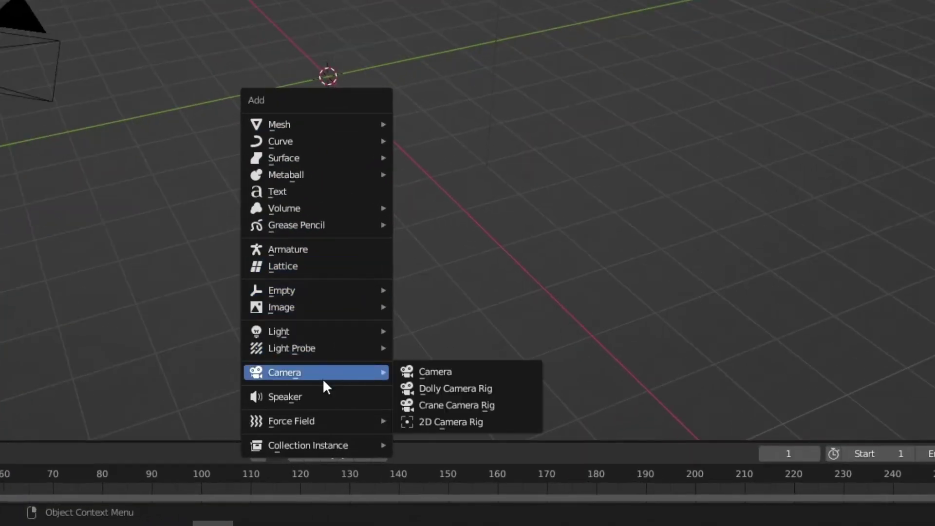
pyautogui.click(501, 388)
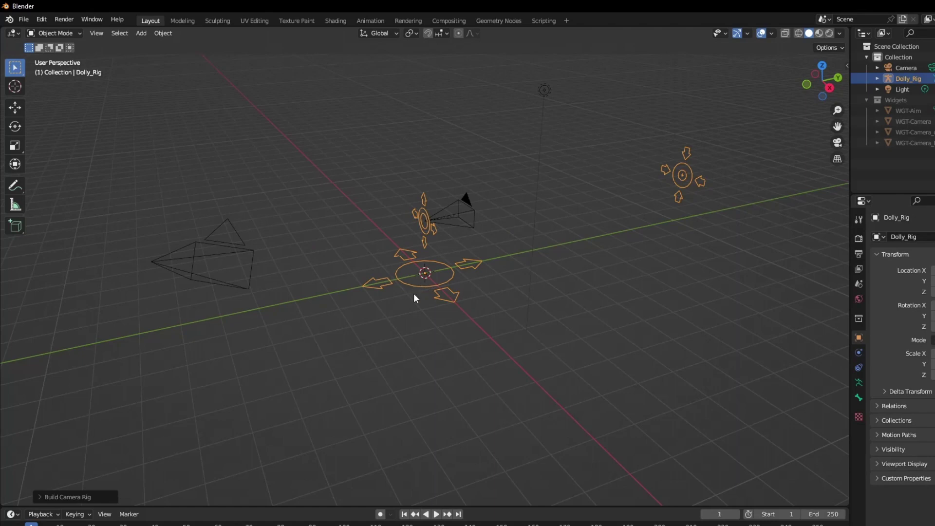
# Step: Select the Dolly Rig with the Move tool active
pyautogui.moveTo(475, 303); pyautogui.dragTo(440, 296)
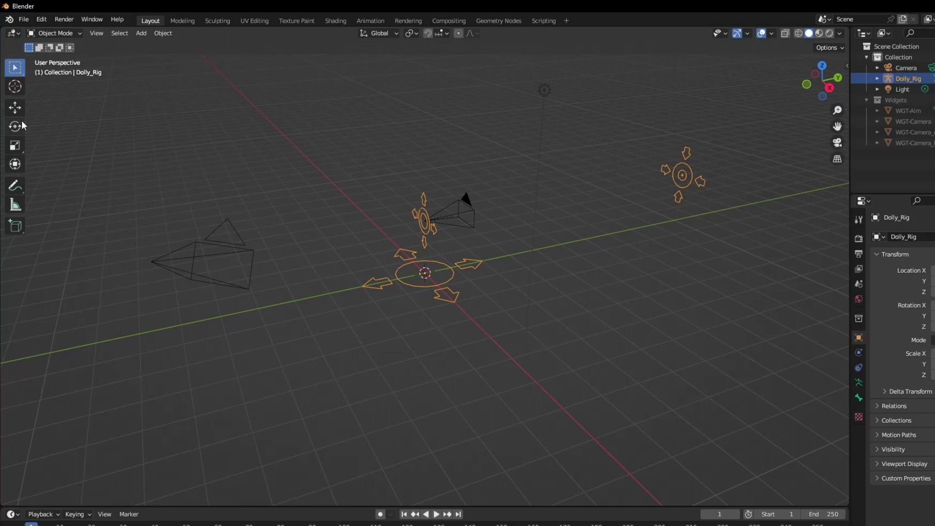
pyautogui.click(15, 108)
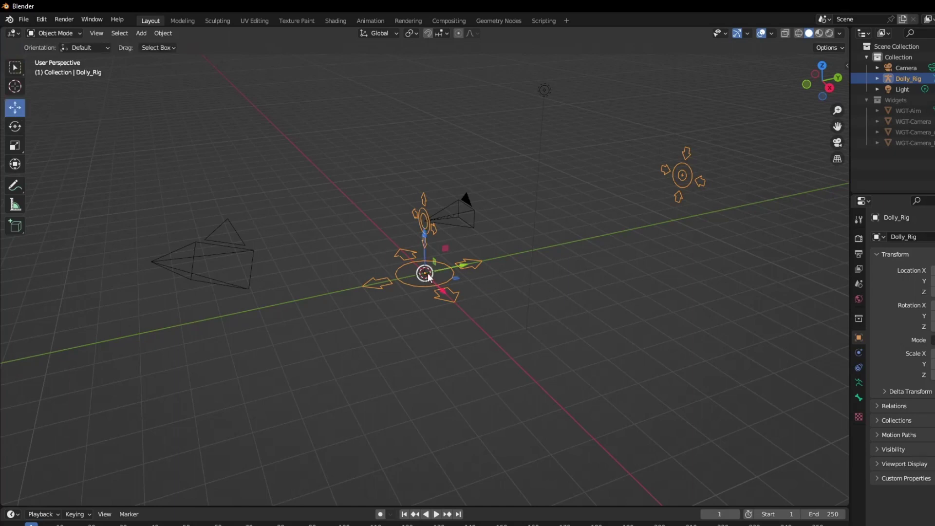
pyautogui.moveTo(428, 275)
pyautogui.mouseDown()
pyautogui.moveTo(481, 292)
pyautogui.moveTo(432, 290)
pyautogui.moveTo(495, 310)
pyautogui.moveTo(418, 291)
pyautogui.moveTo(379, 268)
pyautogui.moveTo(430, 279)
pyautogui.mouseUp()
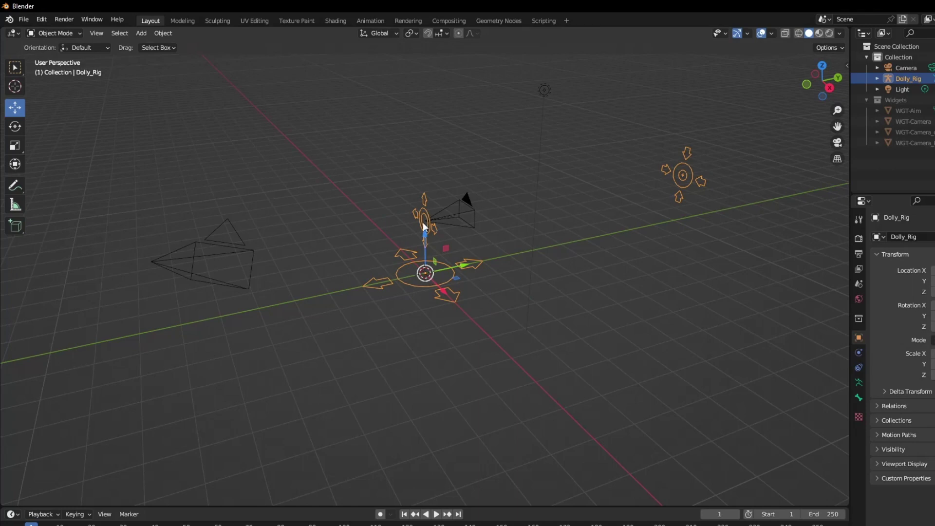
pyautogui.click(531, 265)
pyautogui.click(424, 231)
# Step: Enter Pose Mode, trial-move and undo the Camera_offset bone, then clear the bone selection
pyautogui.hotkey('ctrl', 'Tab')
pyautogui.moveTo(425, 221)
pyautogui.mouseDown()
pyautogui.moveTo(445, 185)
pyautogui.moveTo(438, 224)
pyautogui.moveTo(602, 328)
pyautogui.moveTo(769, 342)
pyautogui.moveTo(494, 288)
pyautogui.moveTo(406, 227)
pyautogui.moveTo(417, 242)
pyautogui.moveTo(428, 217)
pyautogui.moveTo(427, 236)
pyautogui.mouseUp()
pyautogui.click(425, 227)
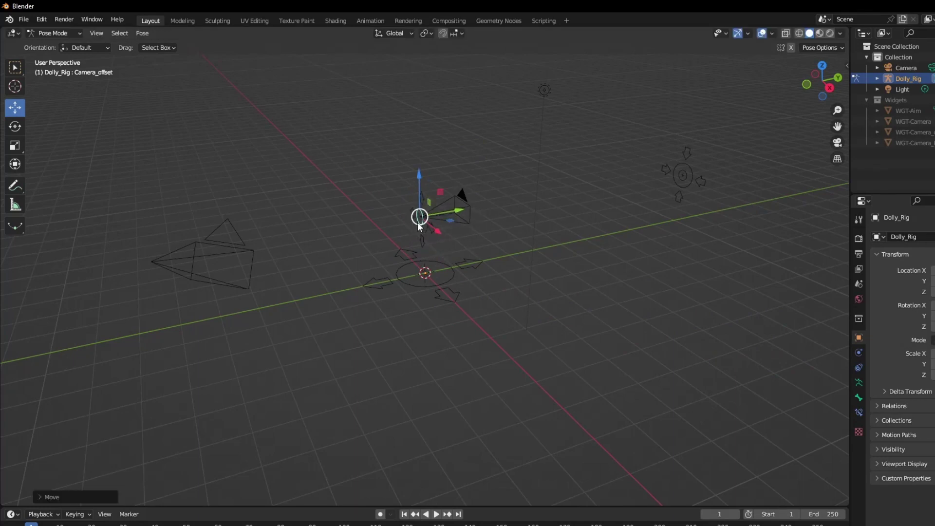
pyautogui.hotkey('ctrl', 'z')
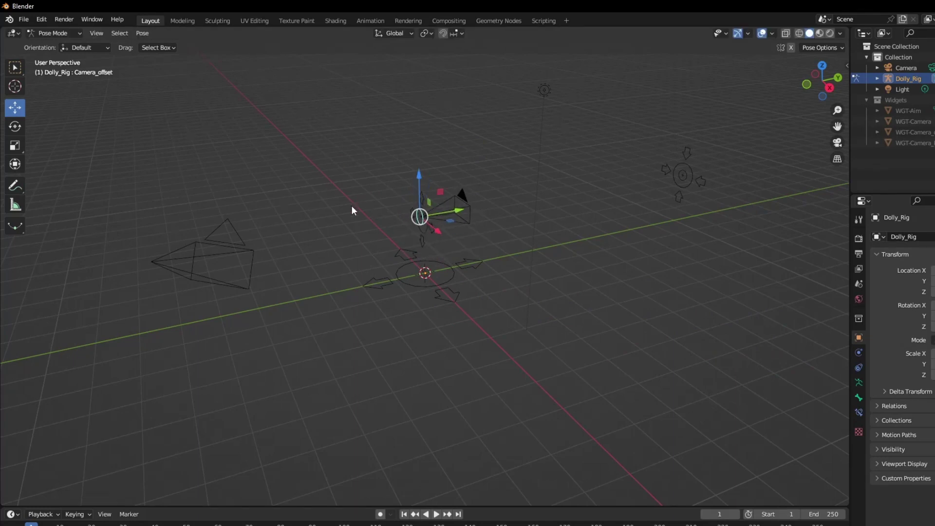
pyautogui.click(353, 215)
pyautogui.hotkey('ctrl', 'z')
pyautogui.click(381, 203)
pyautogui.hotkey('ctrl', 'z')
pyautogui.click(368, 202)
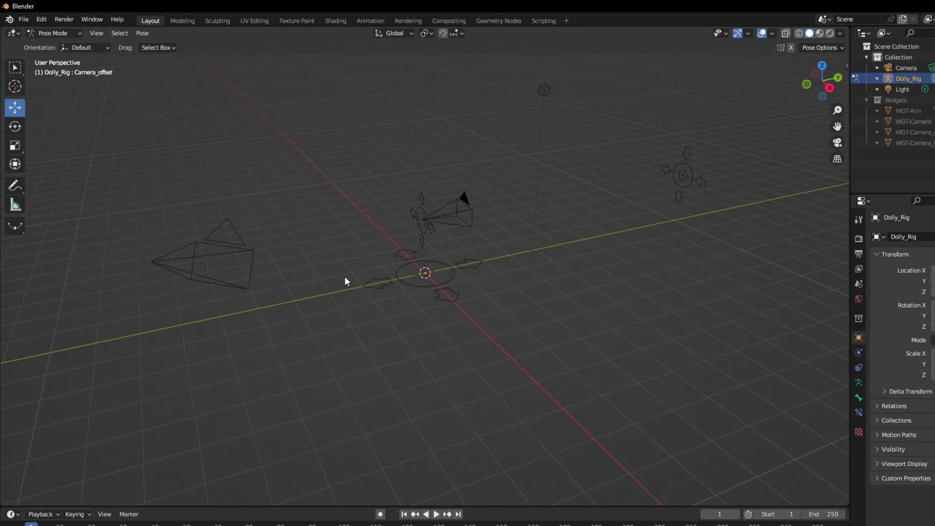
# Step: Select the rig's Aim bone and move the aim target up and to the left
pyautogui.click(621, 159)
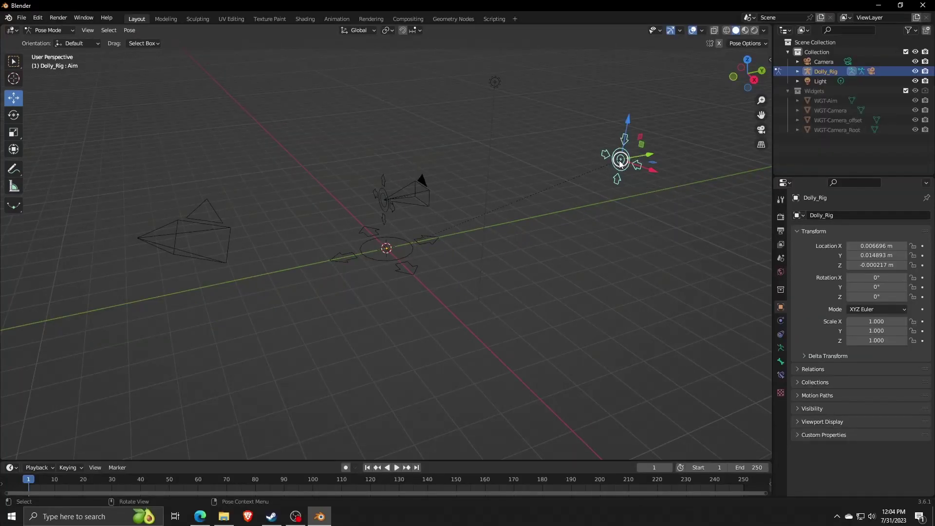
pyautogui.moveTo(622, 159); pyautogui.dragTo(599, 142, button='middle')
pyautogui.moveTo(598, 142)
pyautogui.mouseDown()
pyautogui.moveTo(470, 152)
pyautogui.moveTo(590, 201)
pyautogui.moveTo(532, 136)
pyautogui.moveTo(581, 138)
pyautogui.mouseUp()
pyautogui.click(590, 201)
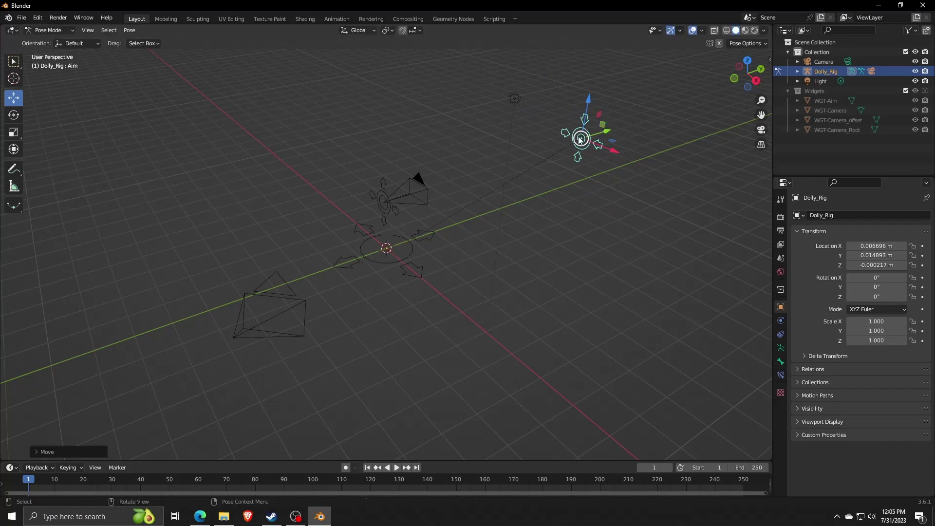
# Step: Return to Object Mode and bring up the Add menu for the plane, cone and sphere
pyautogui.hotkey('ctrl', 'Tab')
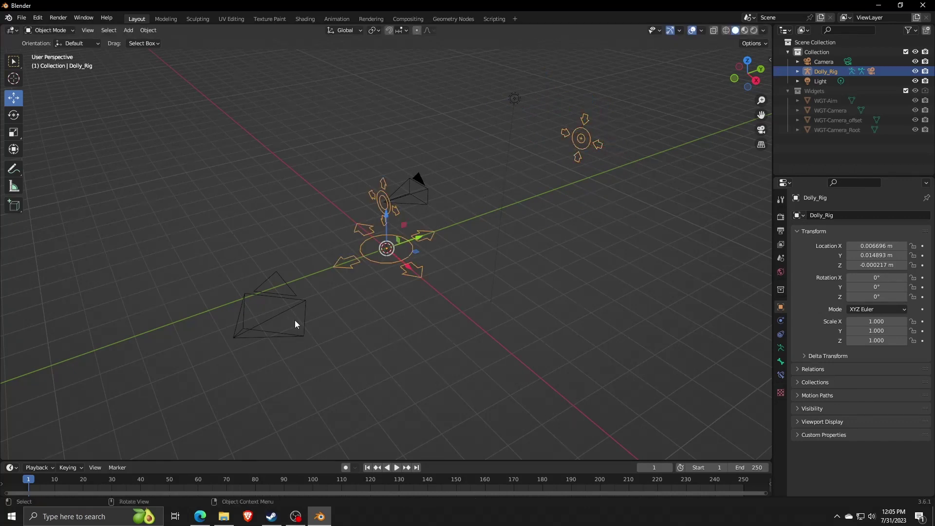
pyautogui.click(129, 30)
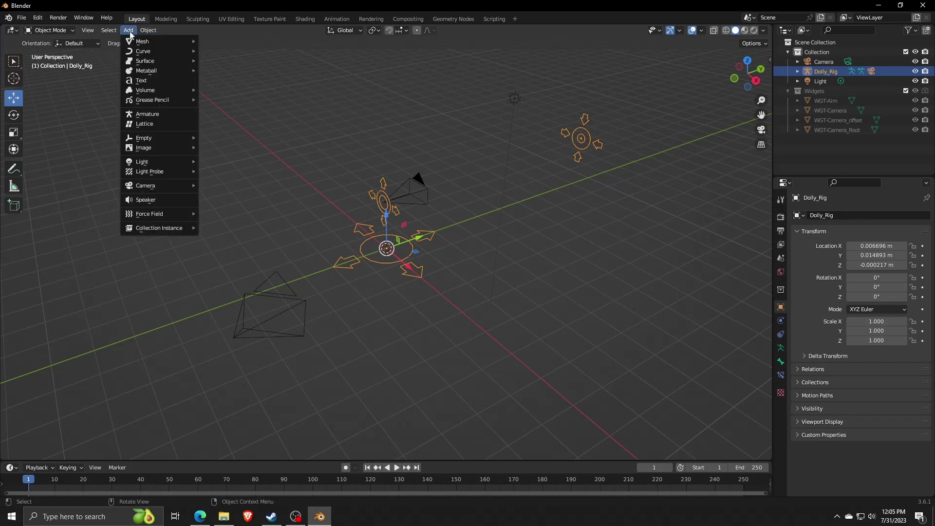
pyautogui.moveTo(133, 39)
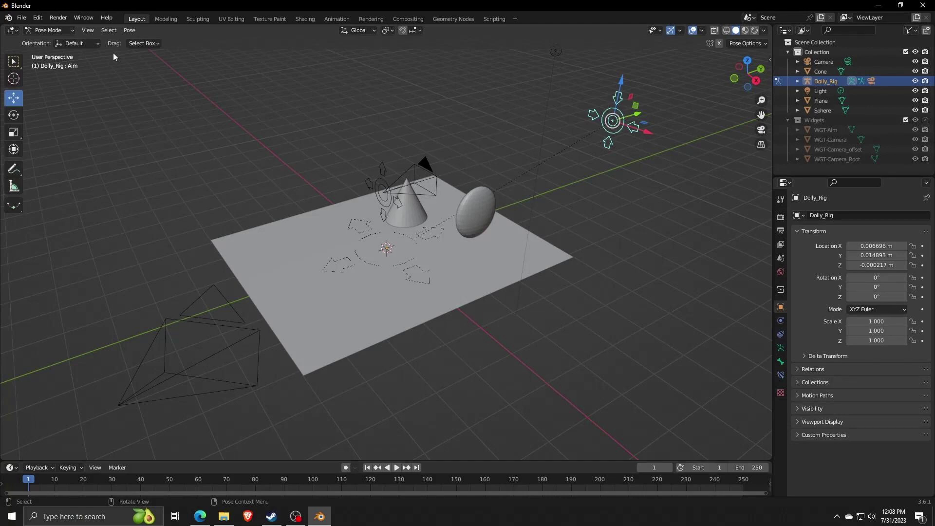
# Step: Look through the rig's active camera via View > Cameras > Active Camera
pyautogui.click(90, 33)
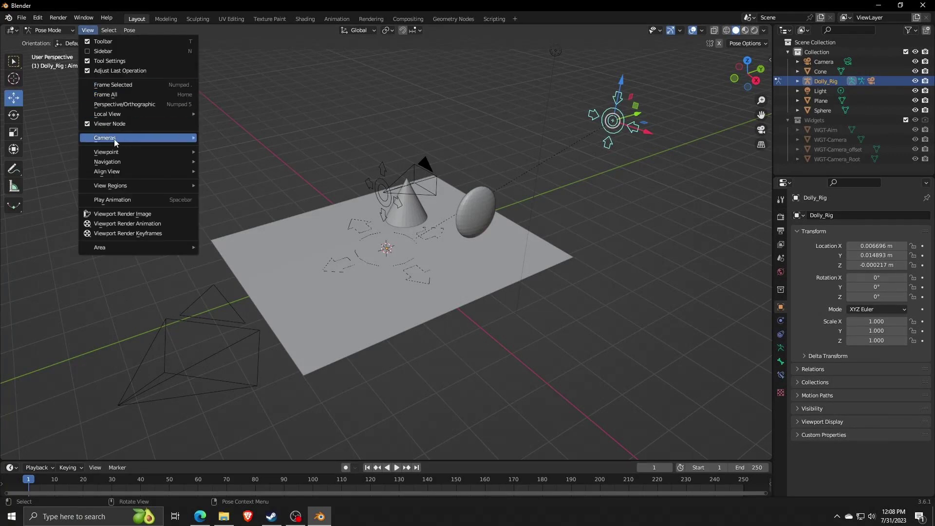
pyautogui.moveTo(129, 141)
pyautogui.click(243, 148)
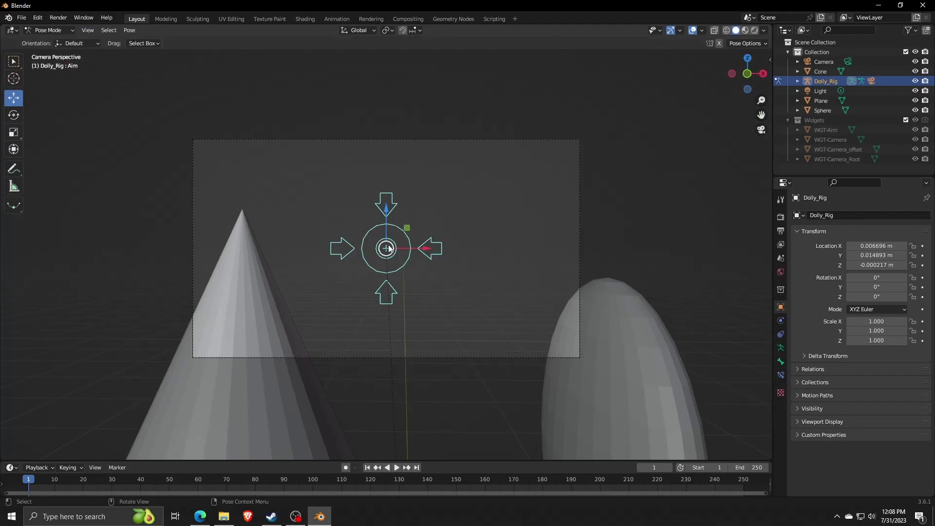
# Step: Grab the aim target repeatedly, using Shift+Z, to place it beyond the cone and sphere
pyautogui.press('g')
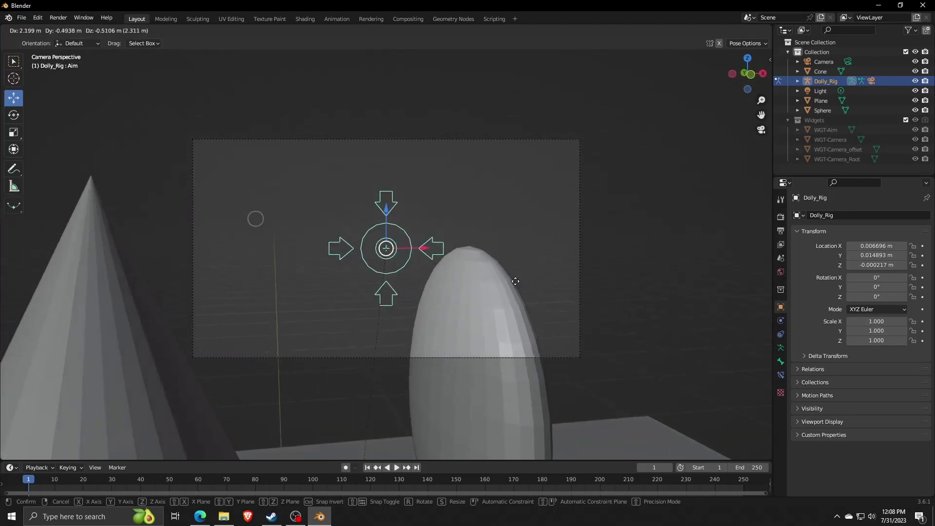
pyautogui.click(516, 282)
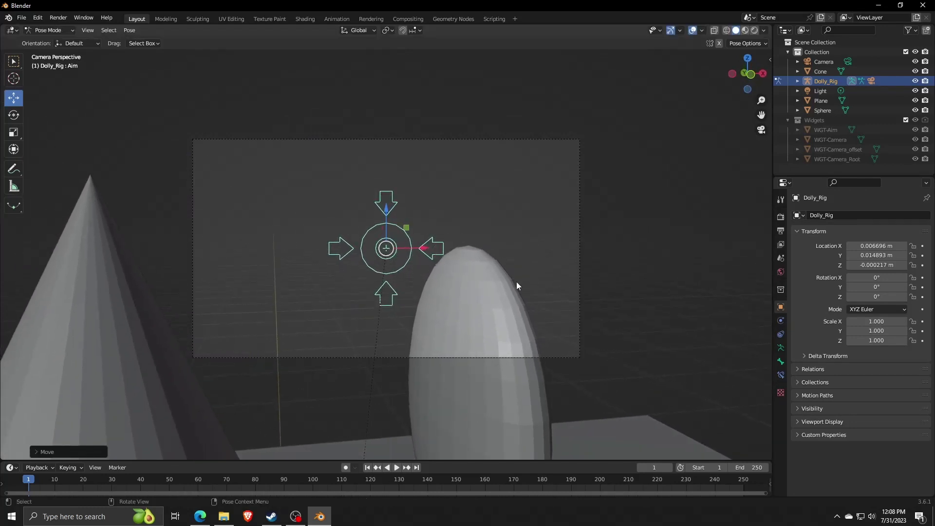
pyautogui.press('g')
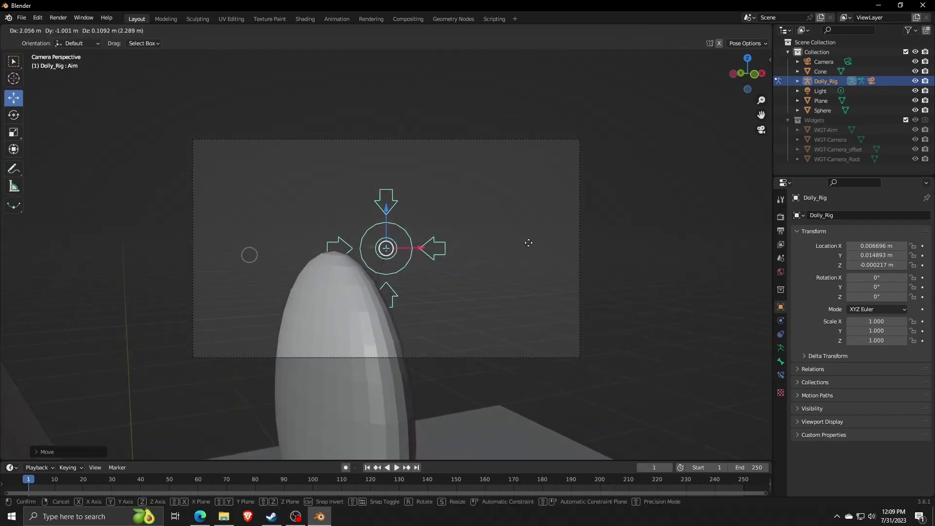
pyautogui.click(553, 227)
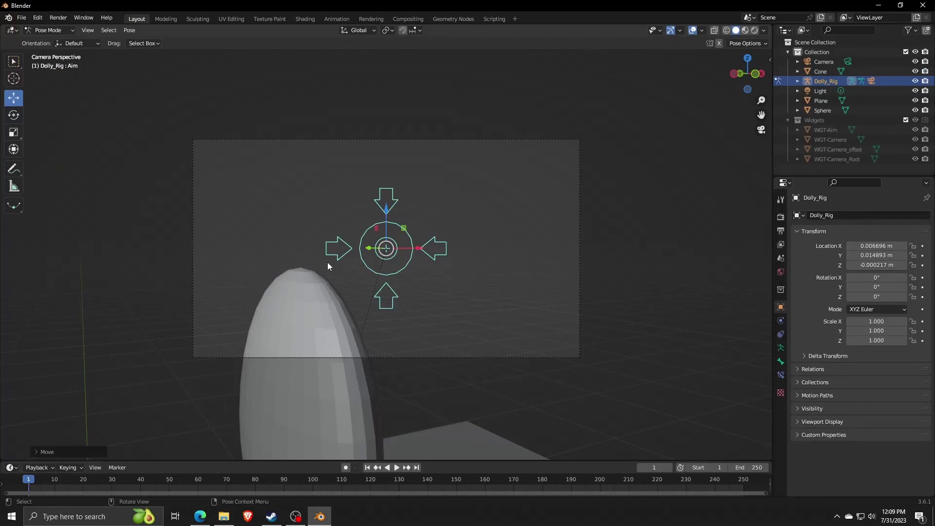
pyautogui.press('g')
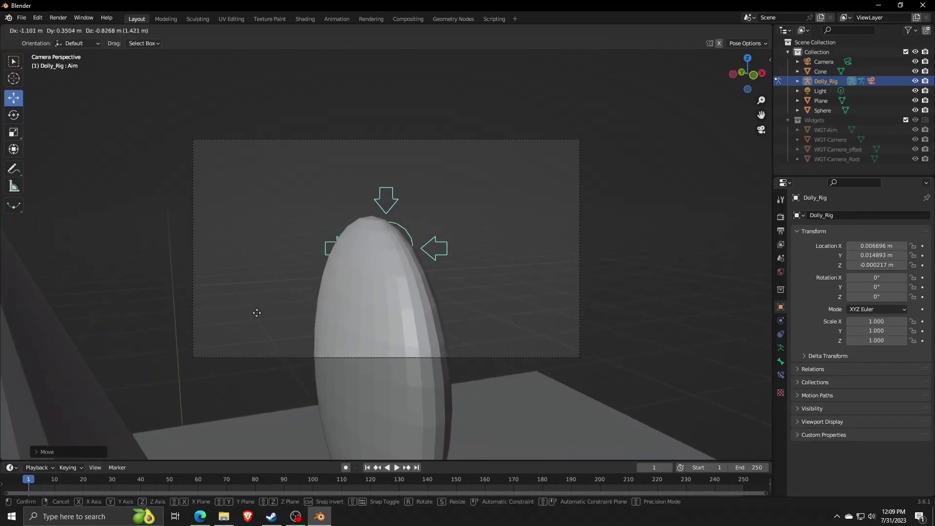
pyautogui.hotkey('shift', 'z')
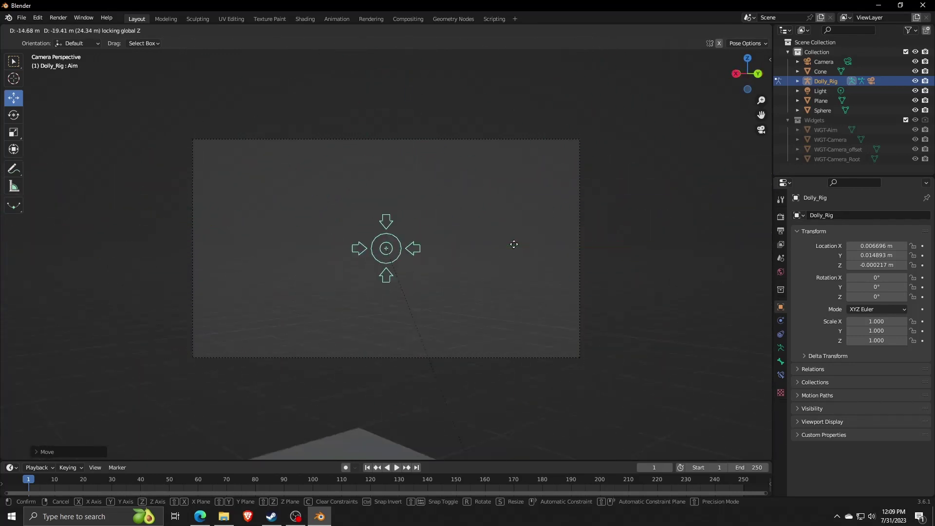
pyautogui.click(290, 253)
pyautogui.press('KP_0')
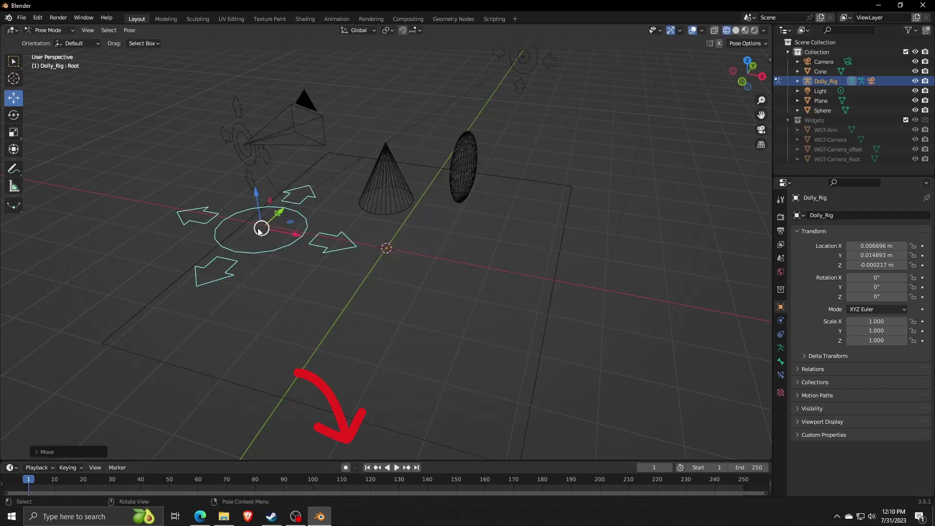
# Step: Reset the rig root, then keyframe it left of the plane at frame 1 and right at frame 250
pyautogui.hotkey('alt', 'g')
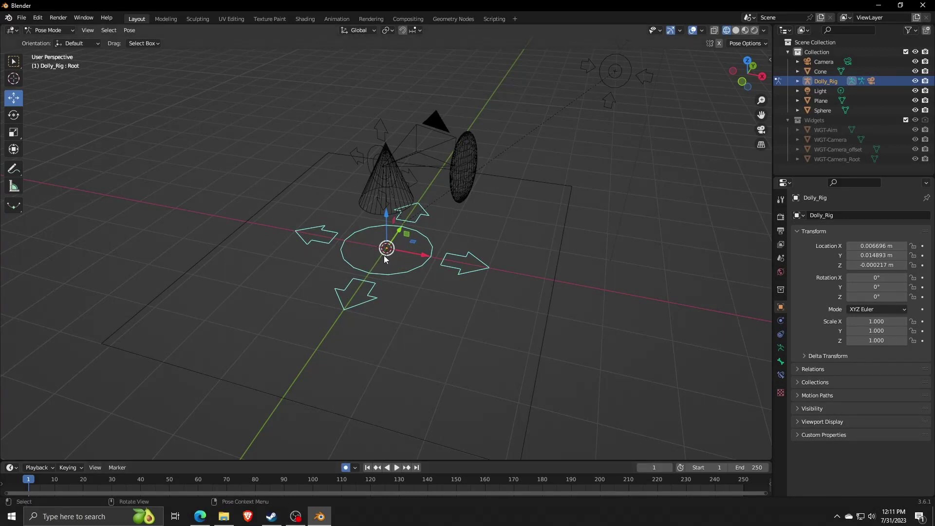
pyautogui.moveTo(386, 248); pyautogui.dragTo(252, 229)
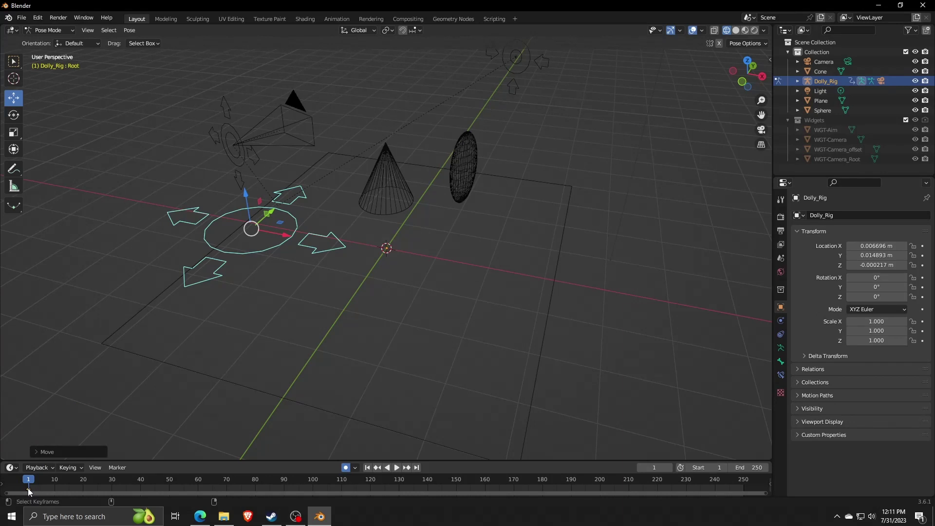
pyautogui.moveTo(32, 482); pyautogui.dragTo(743, 495)
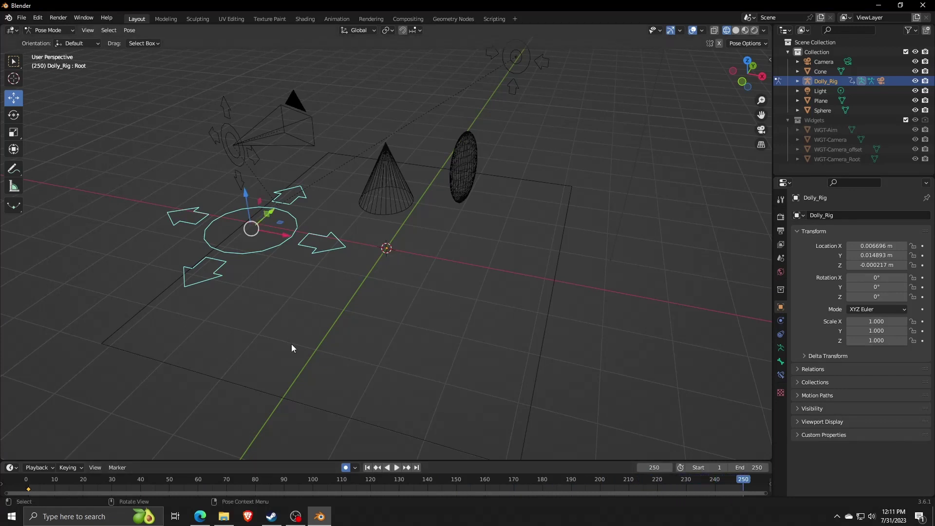
pyautogui.moveTo(251, 229); pyautogui.dragTo(536, 215)
pyautogui.click(504, 365)
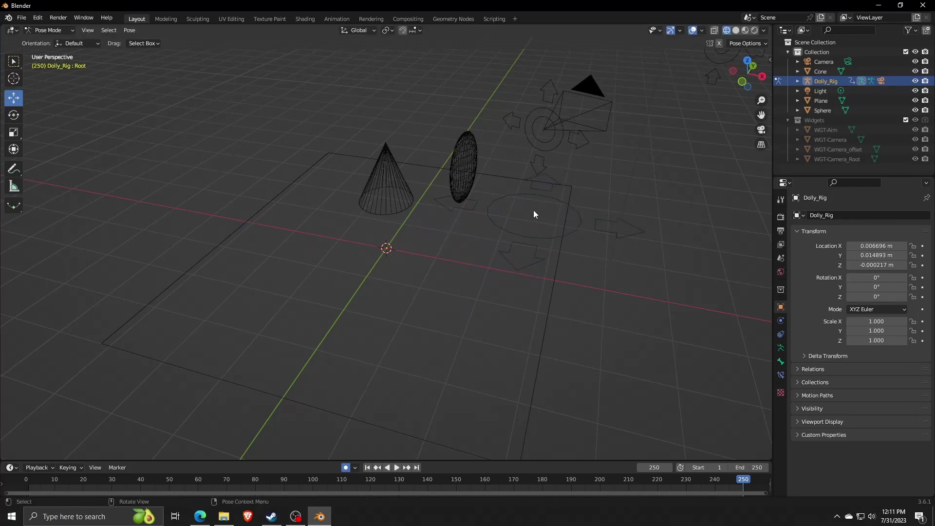
# Step: Select all rig bones and play the animation while looking through the active camera
pyautogui.press('a')
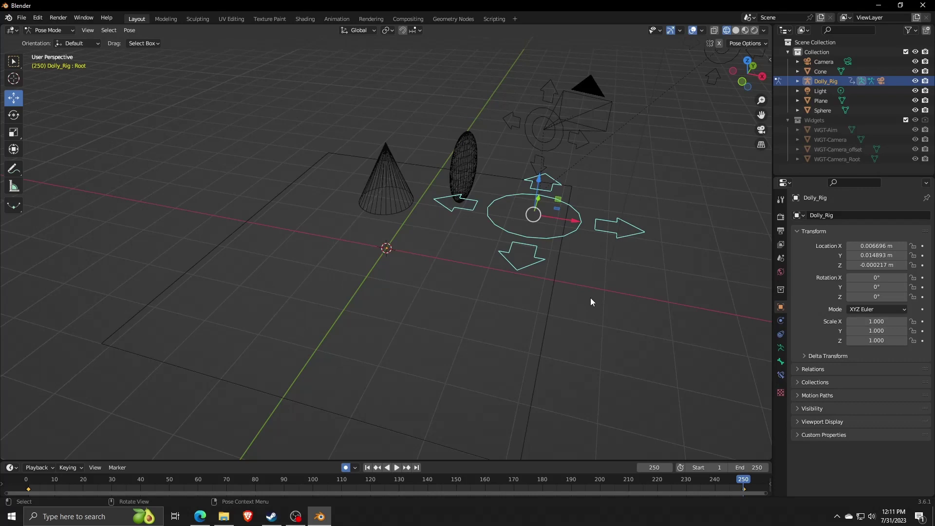
pyautogui.press('space')
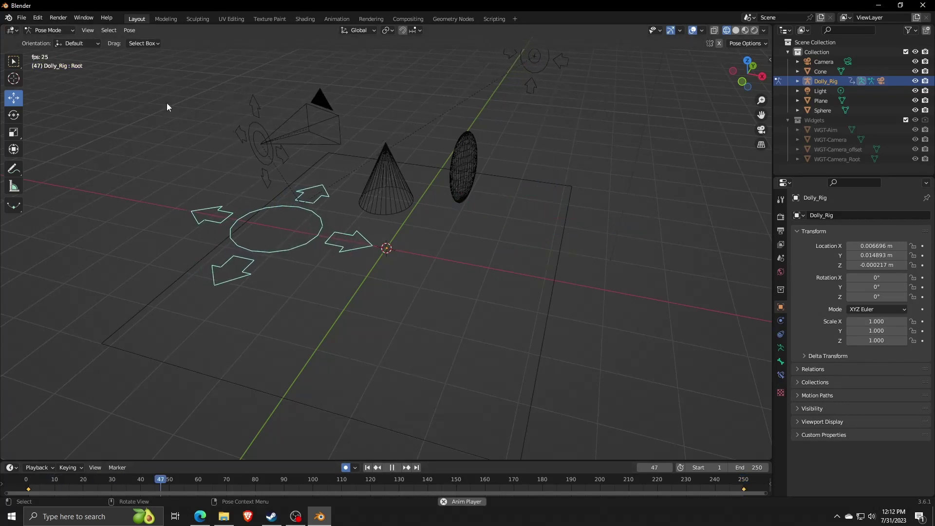
pyautogui.click(88, 30)
pyautogui.click(89, 32)
pyautogui.click(88, 30)
pyautogui.moveTo(109, 141)
pyautogui.click(243, 146)
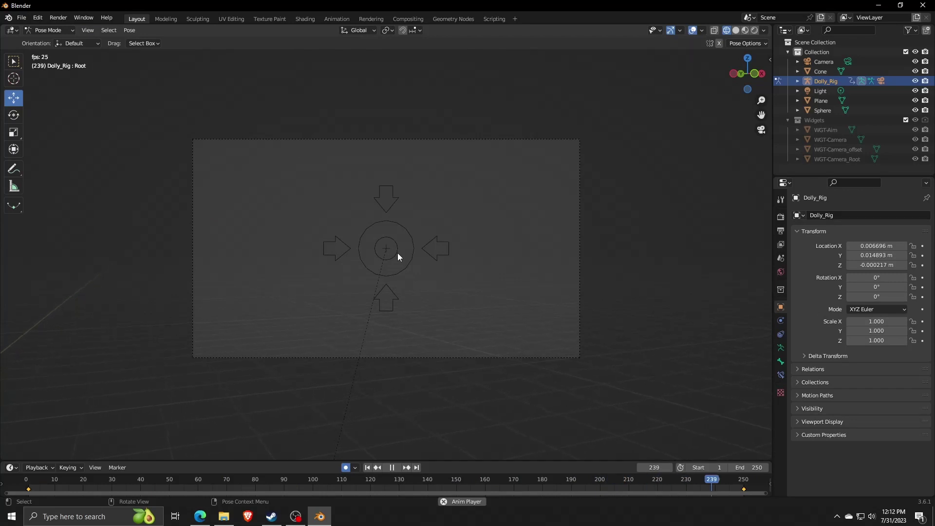
# Step: Select the root bone and stop playback at frame 198
pyautogui.click(398, 253)
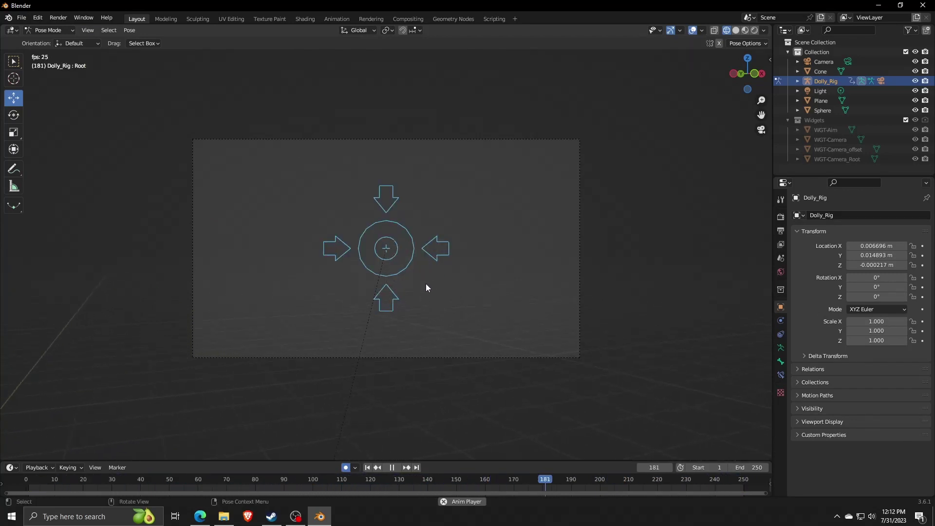
pyautogui.press('space')
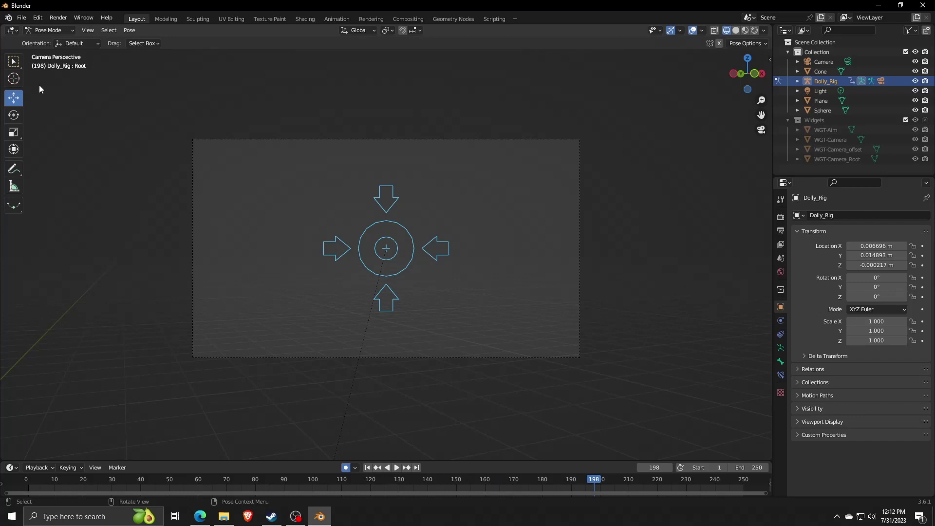
pyautogui.click(87, 30)
# Step: Leave camera view and return to solid shading
pyautogui.moveTo(124, 139)
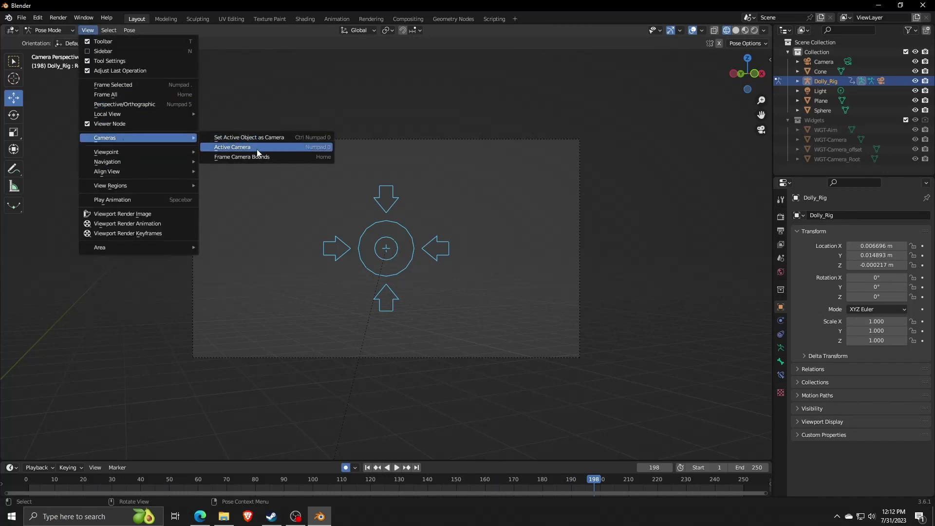
pyautogui.click(257, 147)
pyautogui.hotkey('shift', 'z')
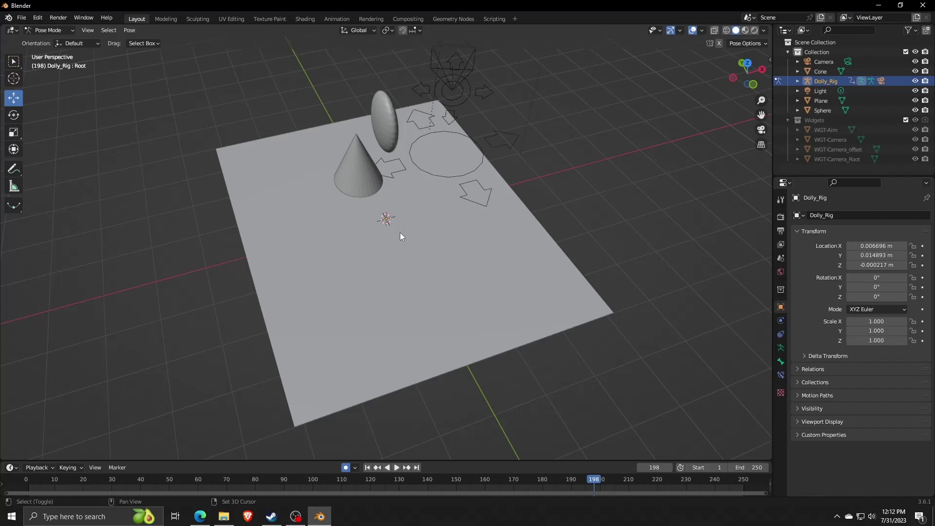
# Step: Move the rig beside the sphere at frame 198, then play and stop the animation
pyautogui.moveTo(400, 230); pyautogui.dragTo(476, 189, button='middle')
pyautogui.moveTo(352, 272); pyautogui.dragTo(404, 242, button='middle')
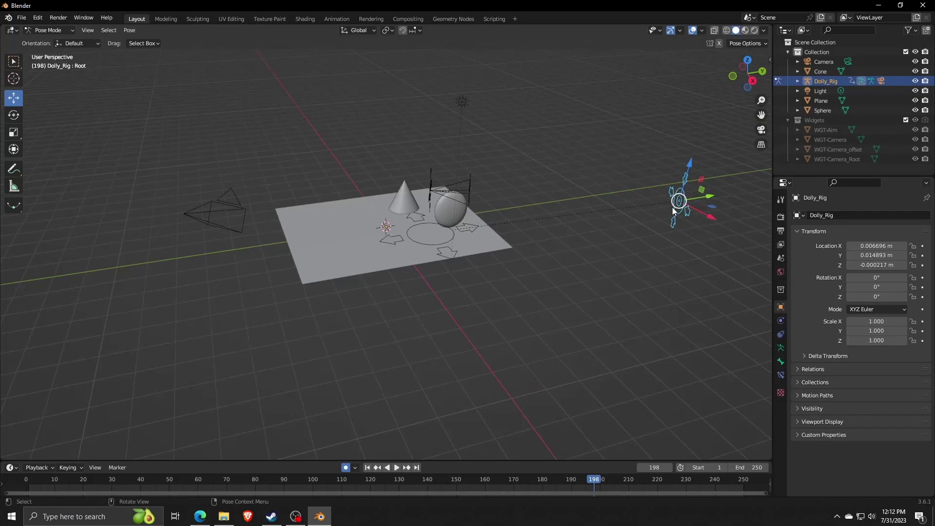
pyautogui.moveTo(678, 200); pyautogui.dragTo(473, 178)
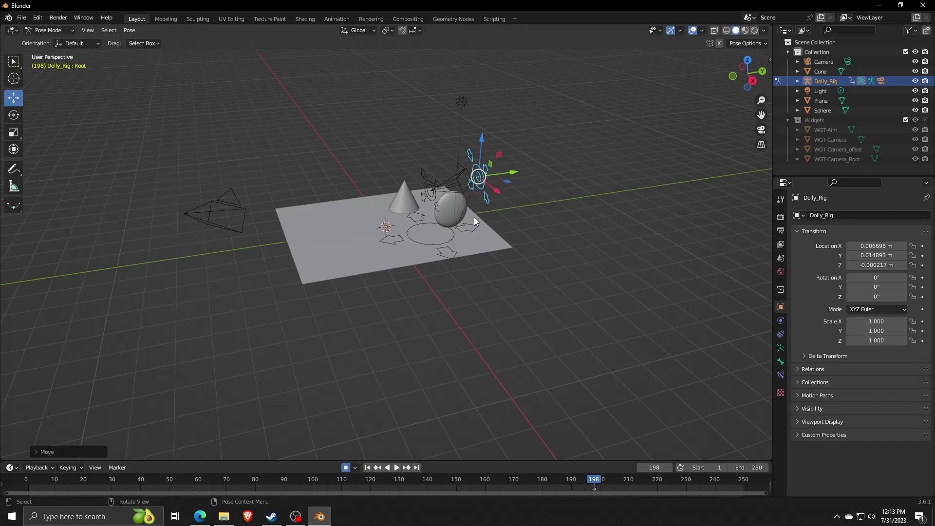
pyautogui.press('space')
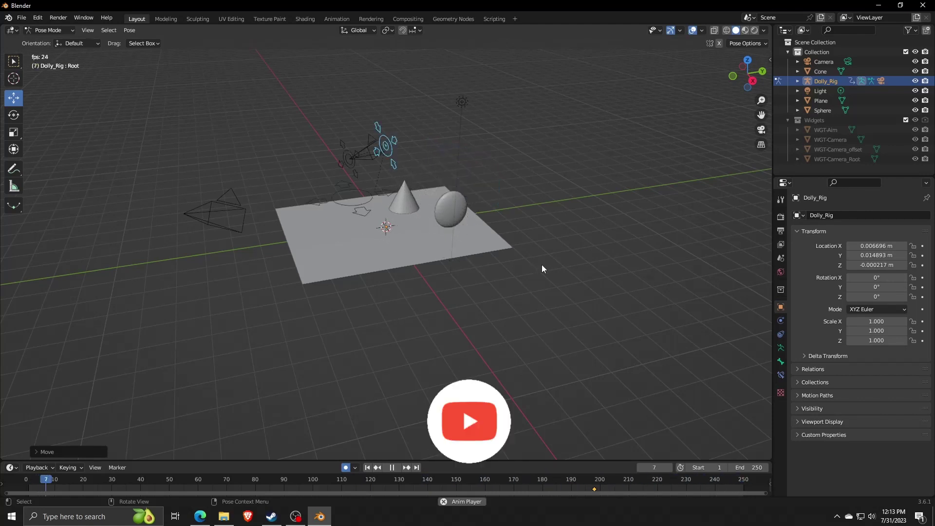
pyautogui.press('space')
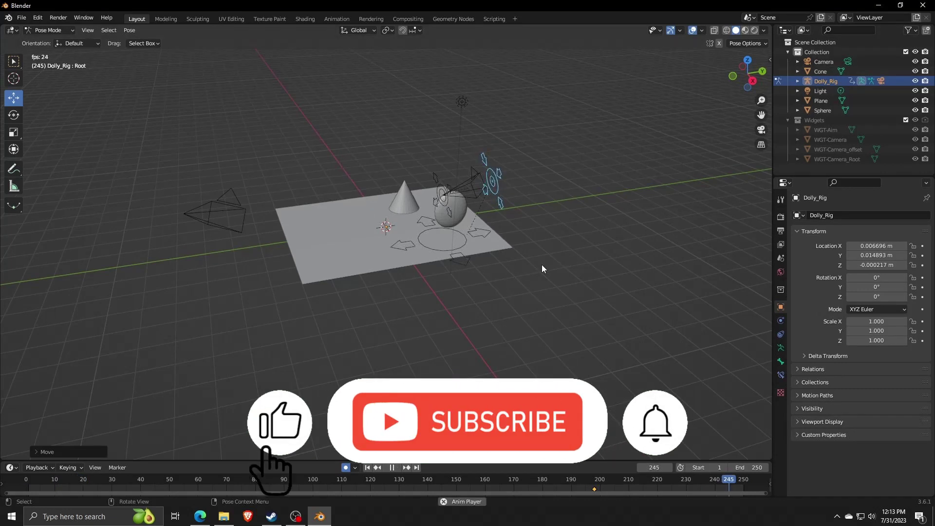